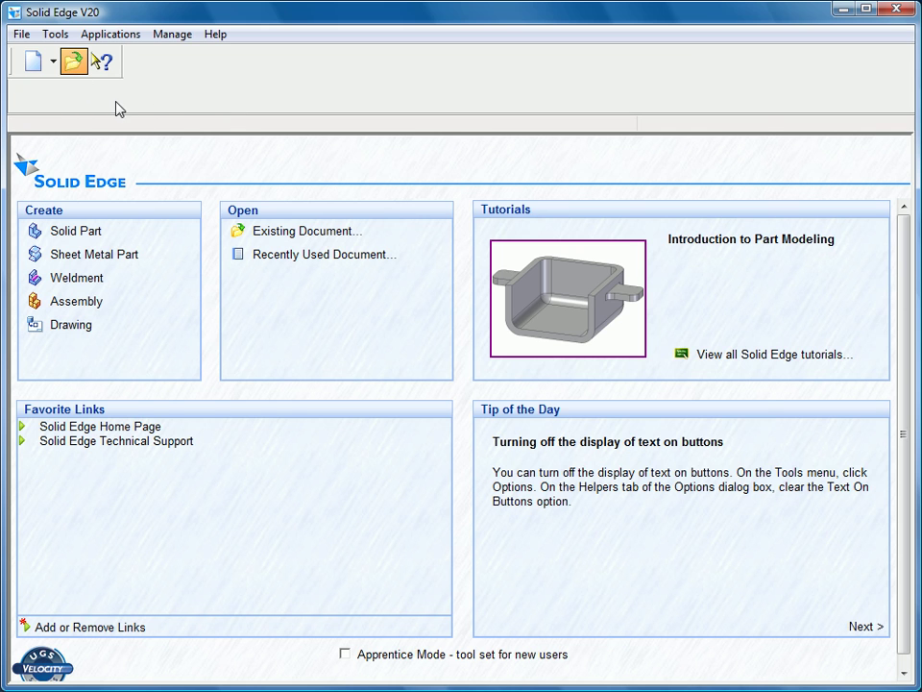
- Select Assembly Machine.dft and set its drawing views to open inactive for review
{"action": "left_click", "coordinate": [213, 189]}
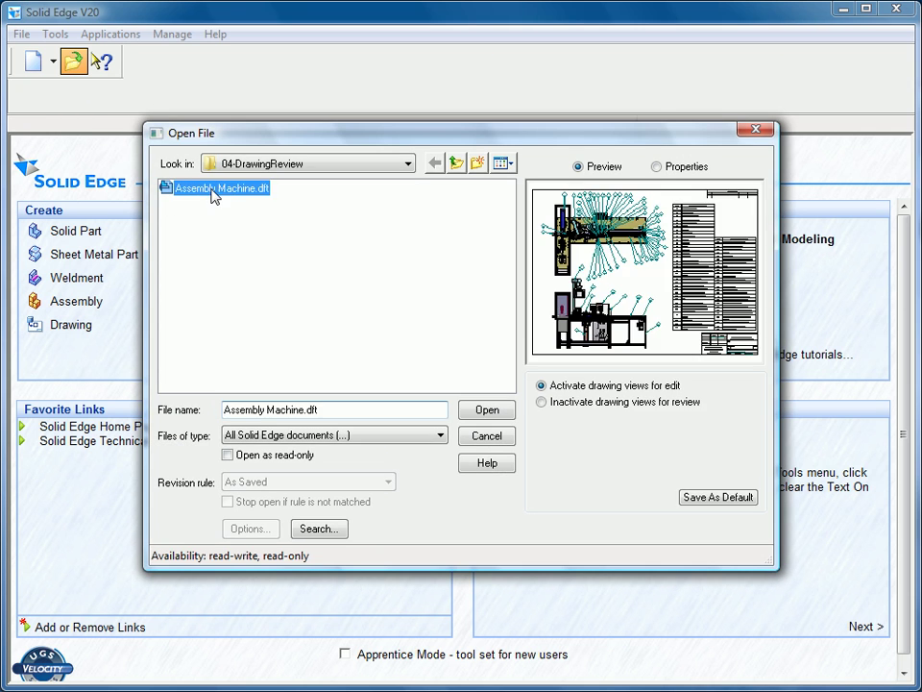
{"action": "left_click", "coordinate": [541, 402]}
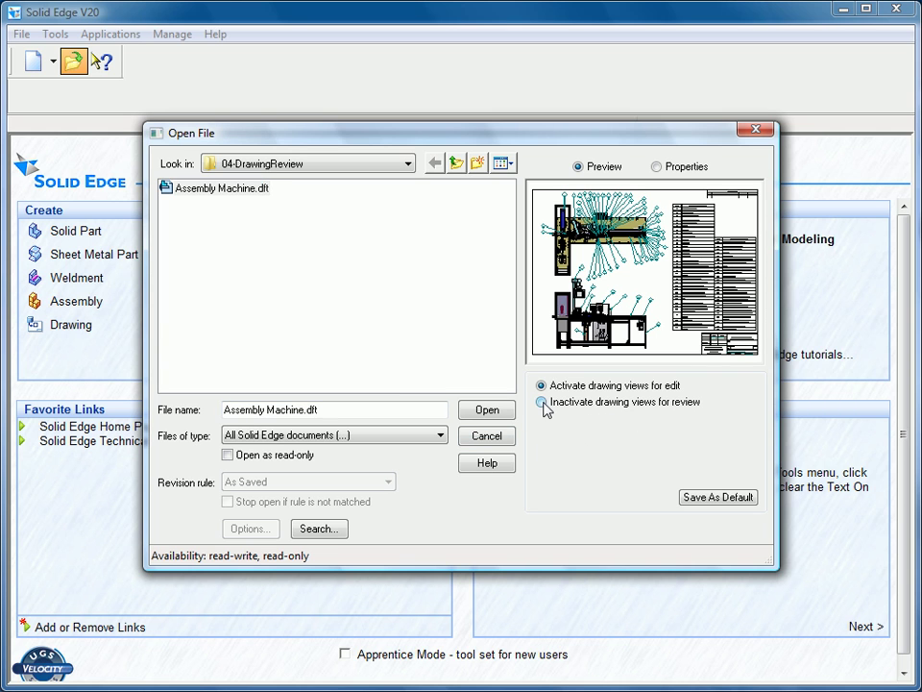
- Open the drawing and select its views, including the lower machine view, to inspect them
{"action": "left_click", "coordinate": [487, 413]}
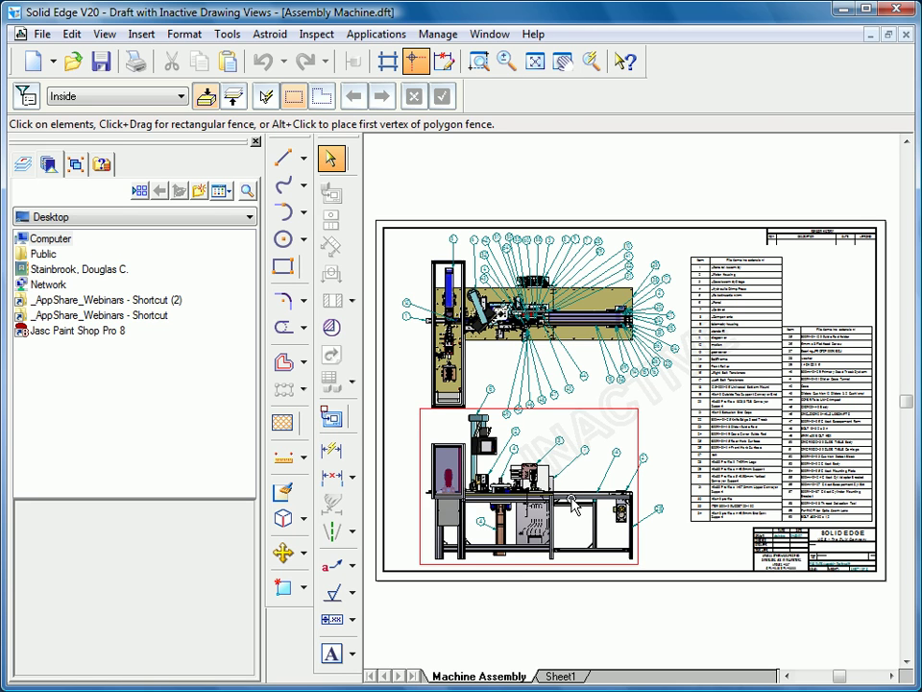
{"action": "left_click", "coordinate": [427, 373]}
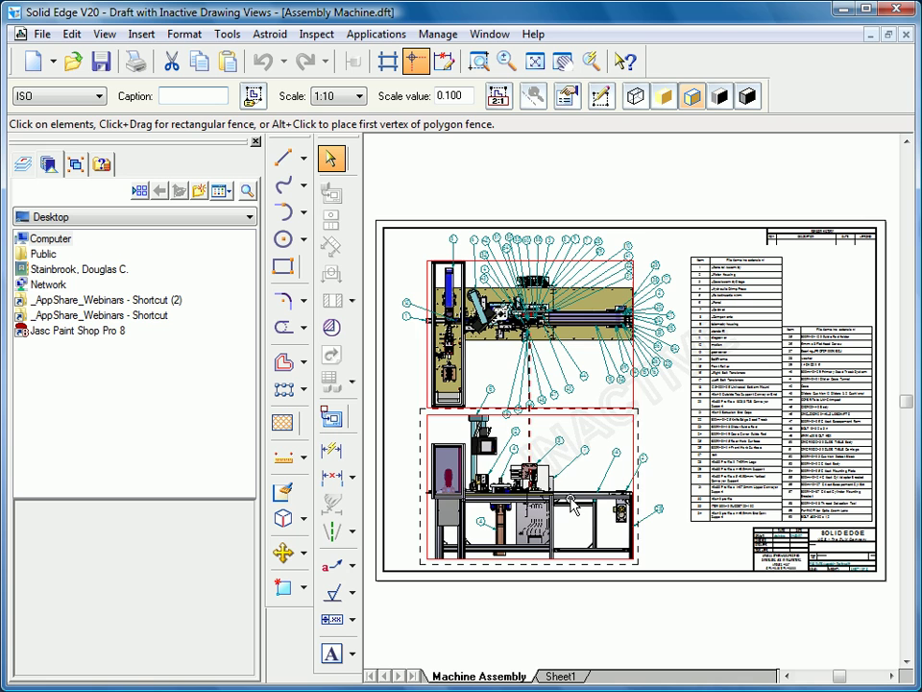
{"action": "left_click", "coordinate": [572, 501]}
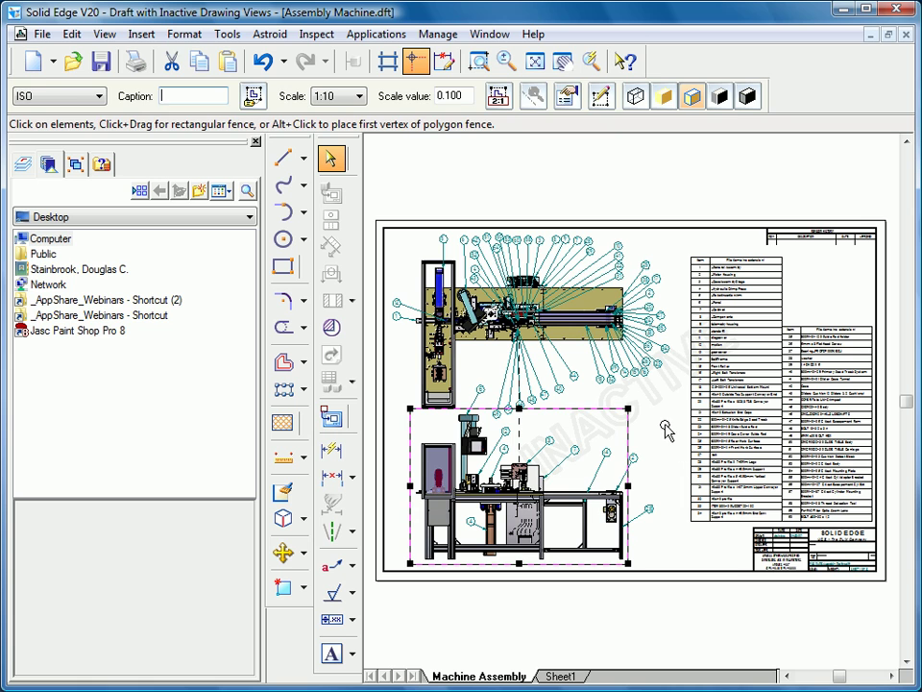
{"action": "left_click", "coordinate": [666, 431]}
- Zoom Area around the lower machine view to enlarge it
{"action": "left_click", "coordinate": [478, 61]}
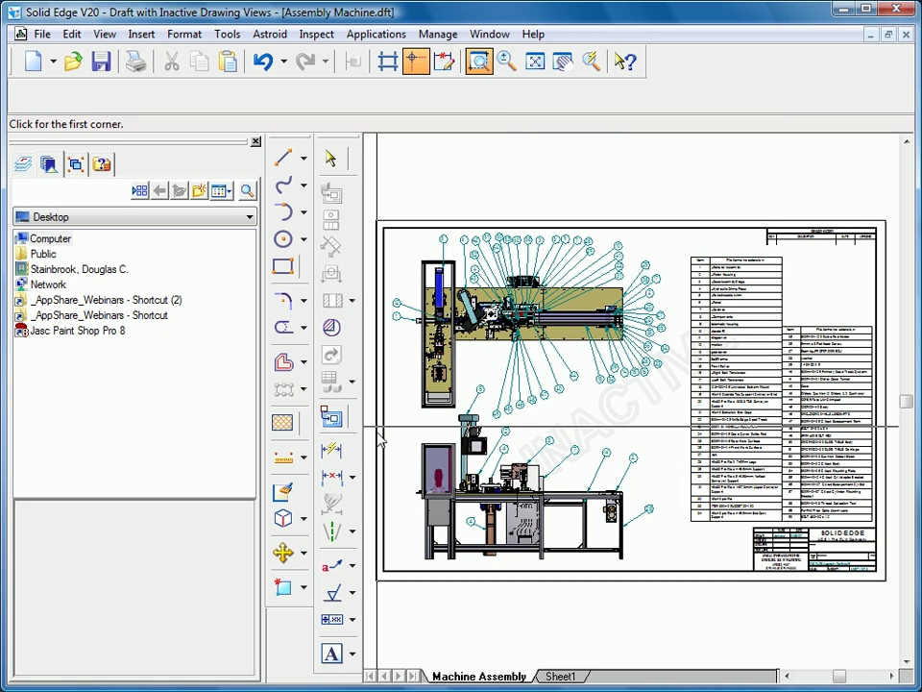
{"action": "mouse_move", "coordinate": [383, 407]}
{"action": "left_mouse_down"}
{"action": "mouse_move", "coordinate": [637, 590]}
{"action": "mouse_move", "coordinate": [659, 591]}
{"action": "mouse_move", "coordinate": [574, 532]}
{"action": "left_mouse_up"}
{"action": "left_click_drag", "start_coordinate": [670, 582], "coordinate": [670, 582]}
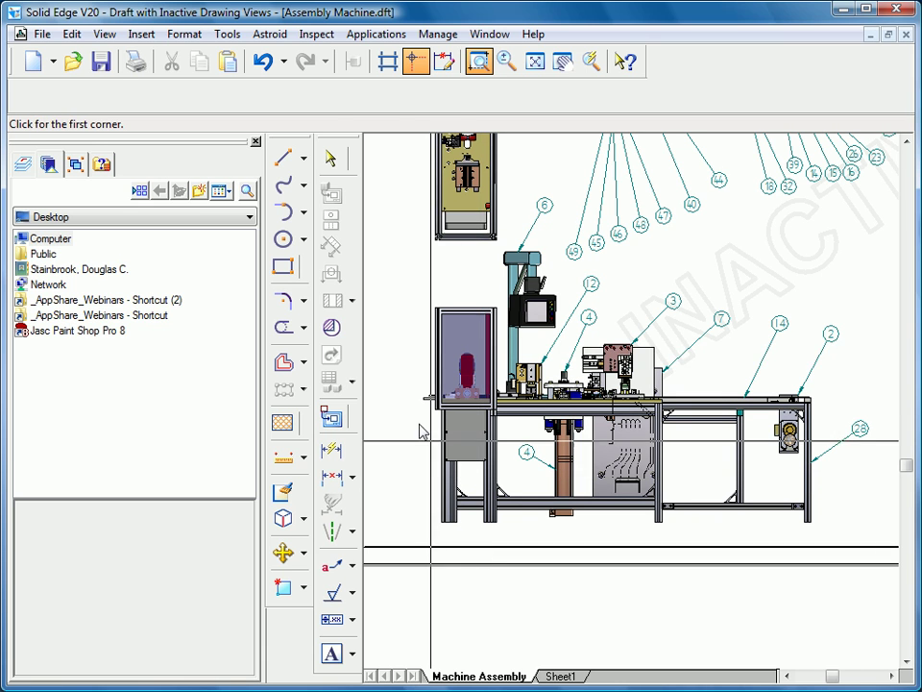
- Add a vertical 635 enclosure dimension and a 1335 enclosure-top-to-frame-bottom dimension
{"action": "key", "text": "Escape"}
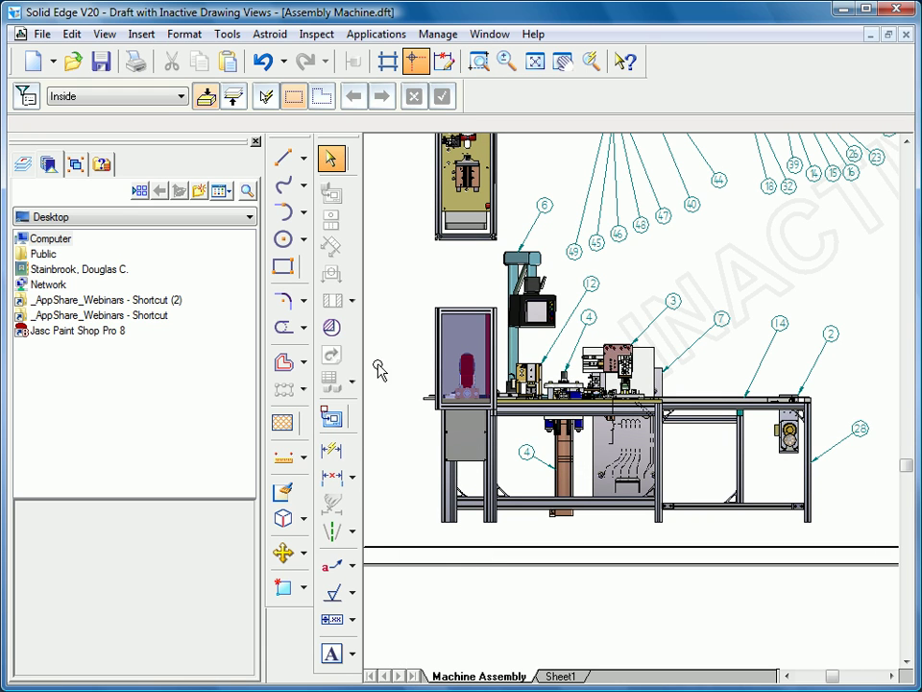
{"action": "left_click", "coordinate": [330, 448]}
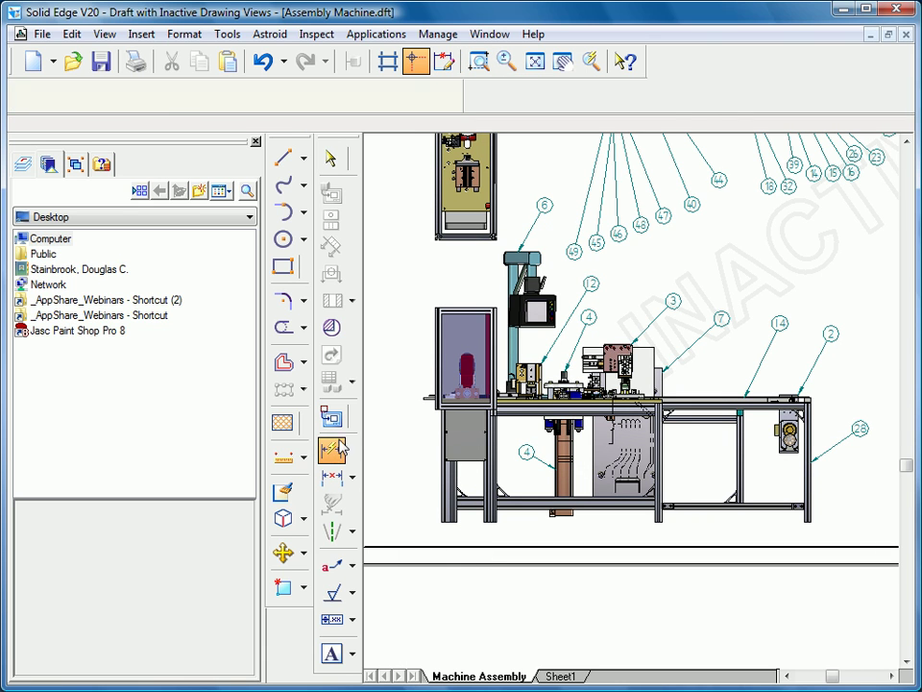
{"action": "left_click", "coordinate": [431, 341]}
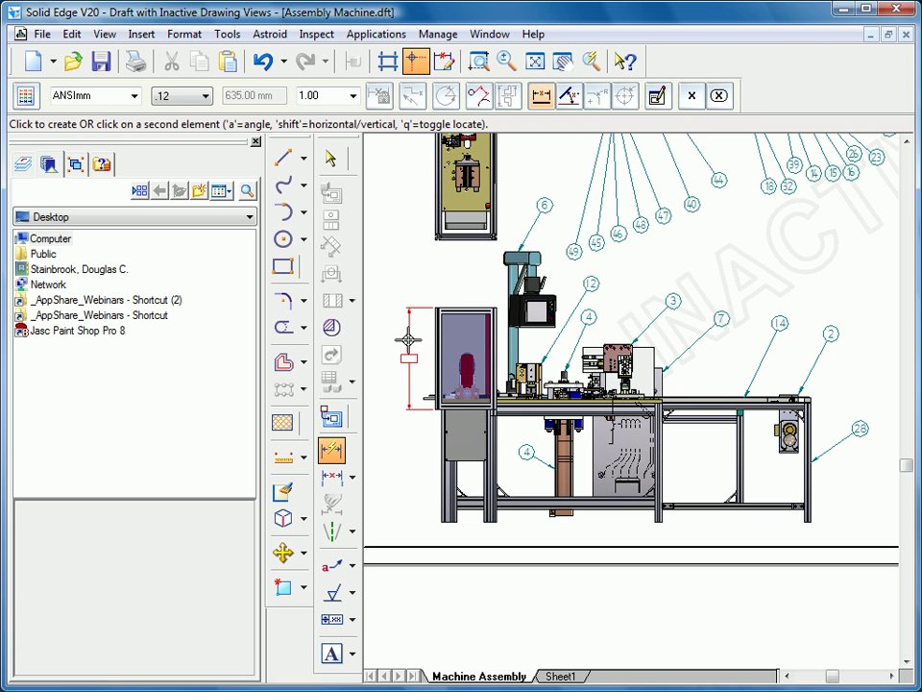
{"action": "left_click", "coordinate": [408, 338]}
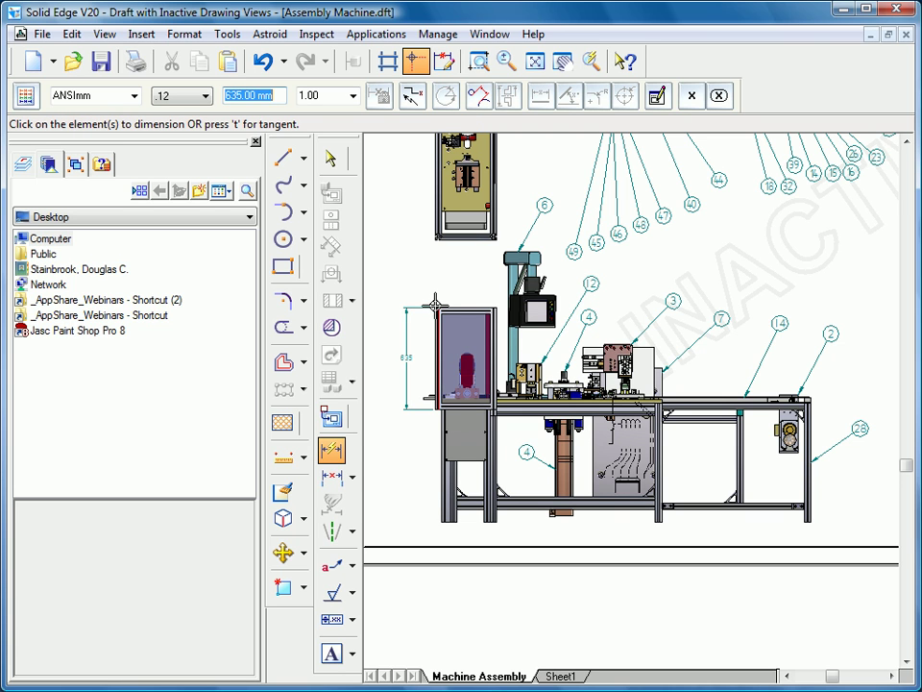
{"action": "left_click", "coordinate": [436, 305]}
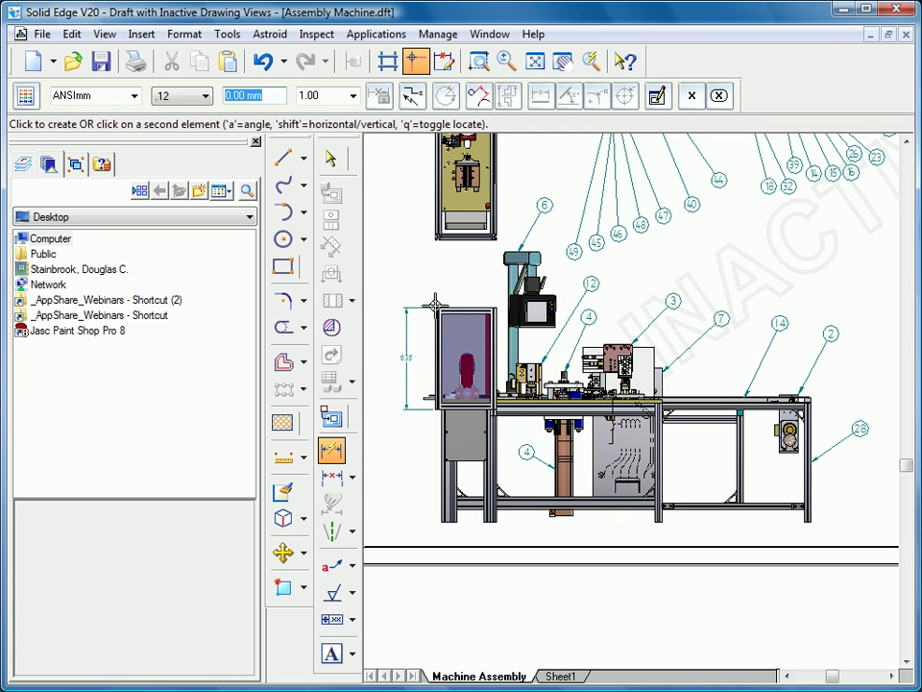
{"action": "left_click", "coordinate": [436, 518]}
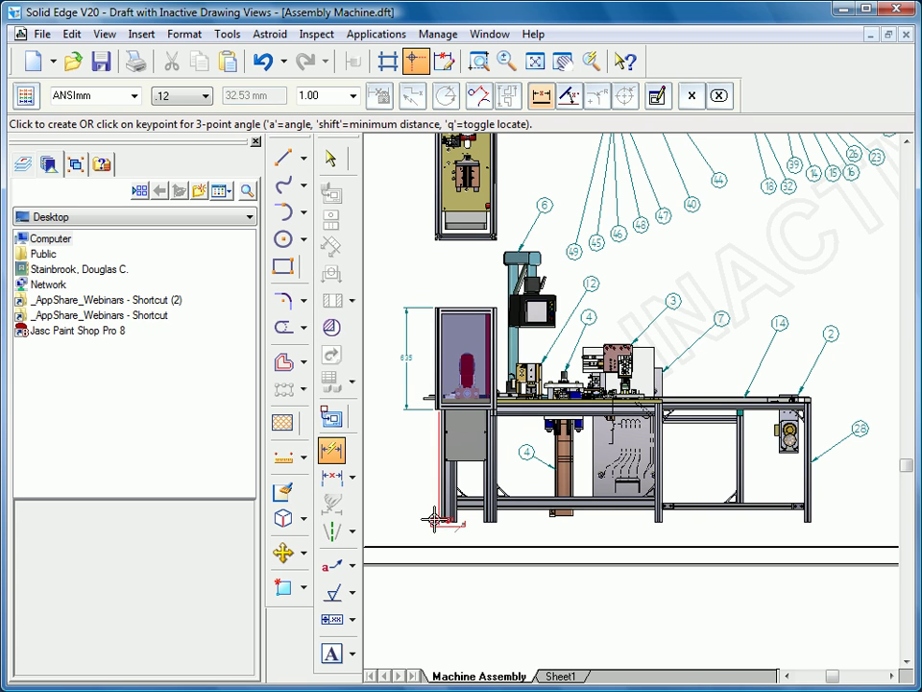
{"action": "left_click", "coordinate": [386, 487]}
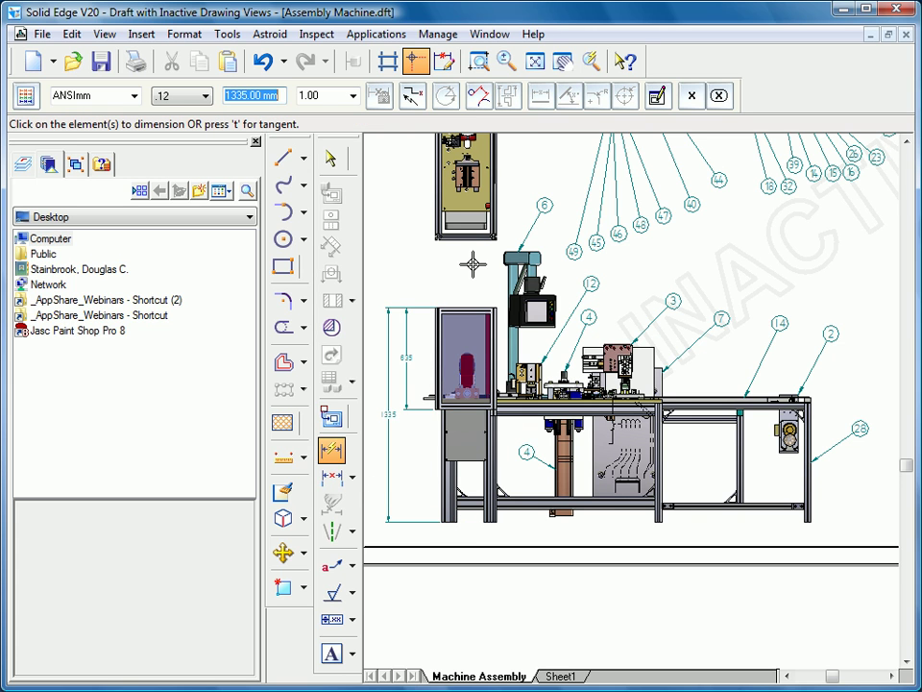
{"action": "left_click", "coordinate": [478, 61]}
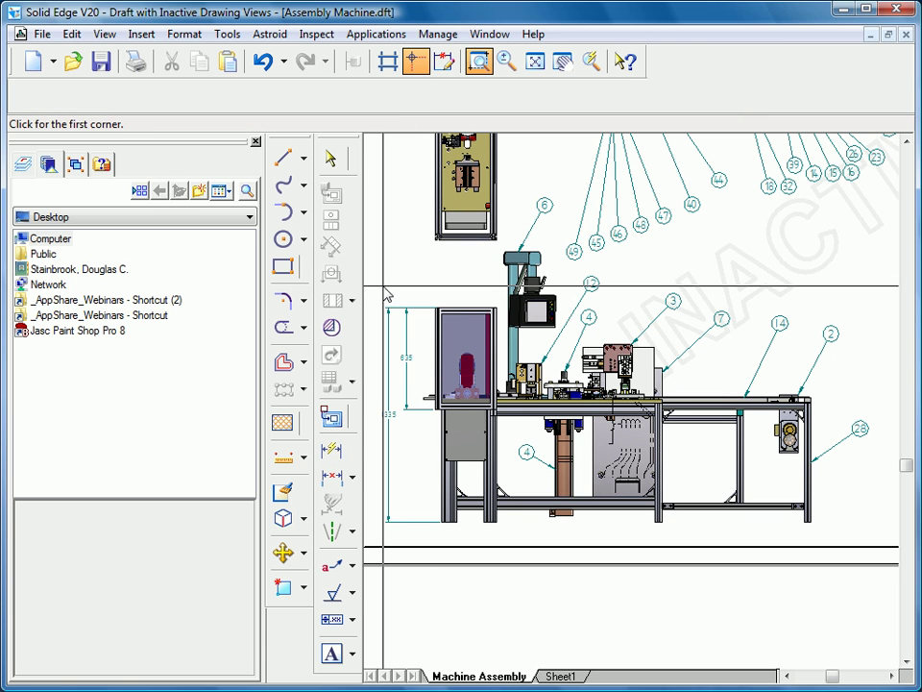
- Zoom to the enclosure area and start Balloon with Link to Parts List enabled
{"action": "left_click_drag", "start_coordinate": [379, 286], "coordinate": [661, 523]}
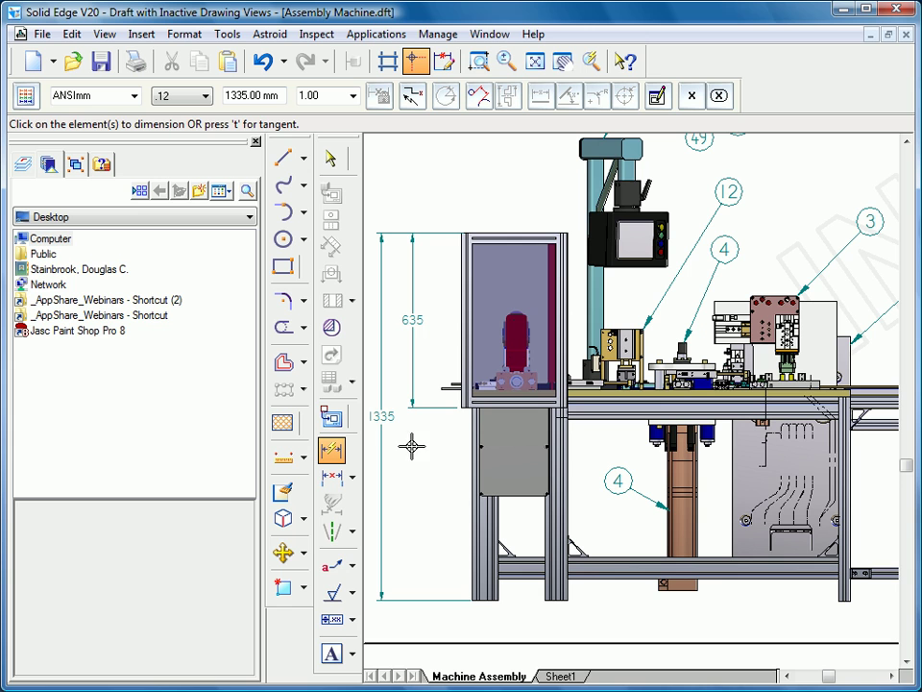
{"action": "left_click", "coordinate": [351, 566]}
{"action": "left_click", "coordinate": [394, 593]}
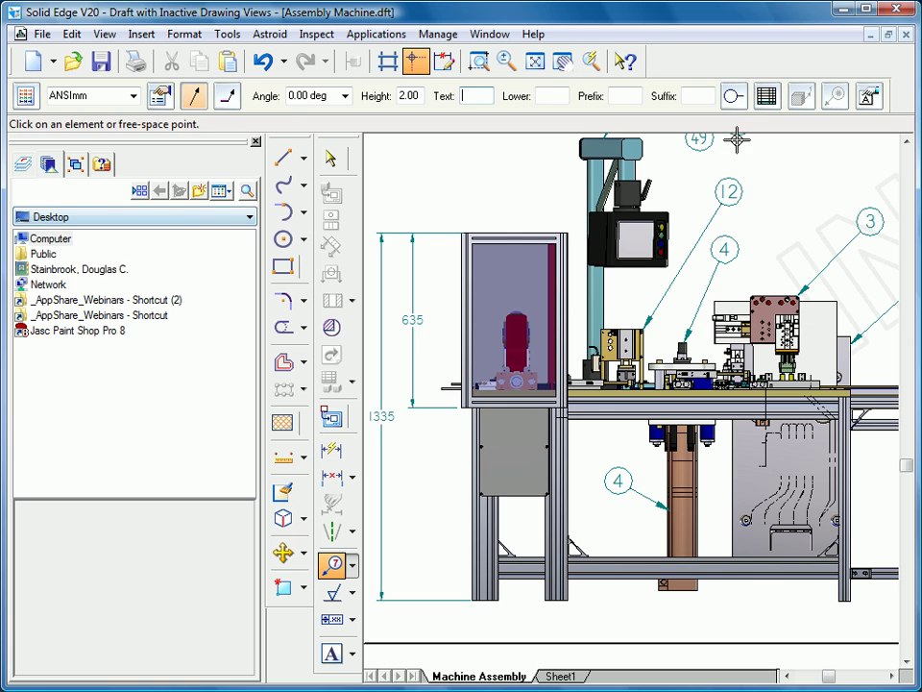
{"action": "left_click", "coordinate": [767, 98]}
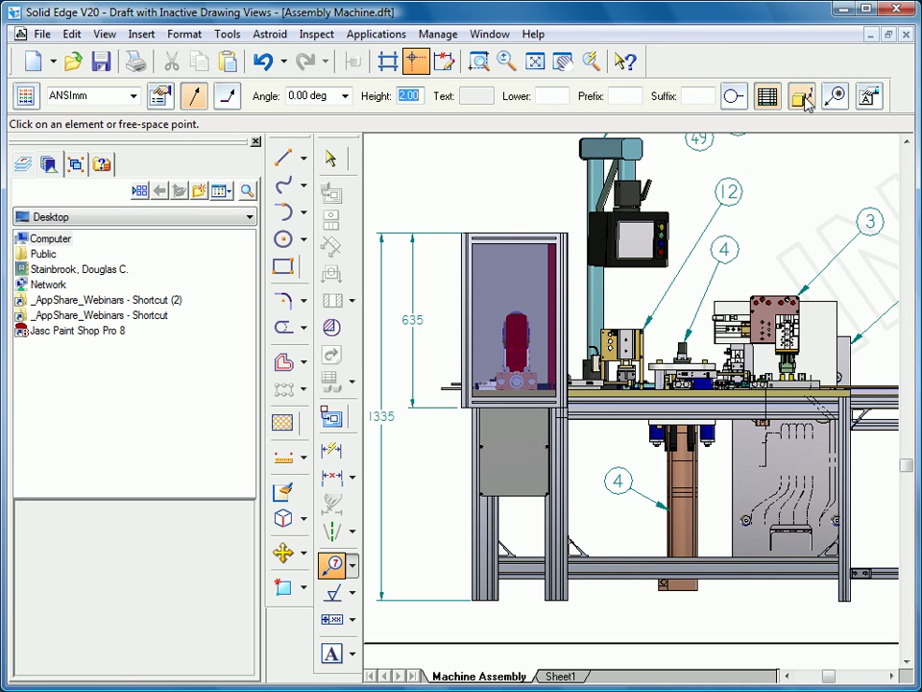
- Set the balloon text font size to 5 in the balloon properties
{"action": "left_click", "coordinate": [160, 96]}
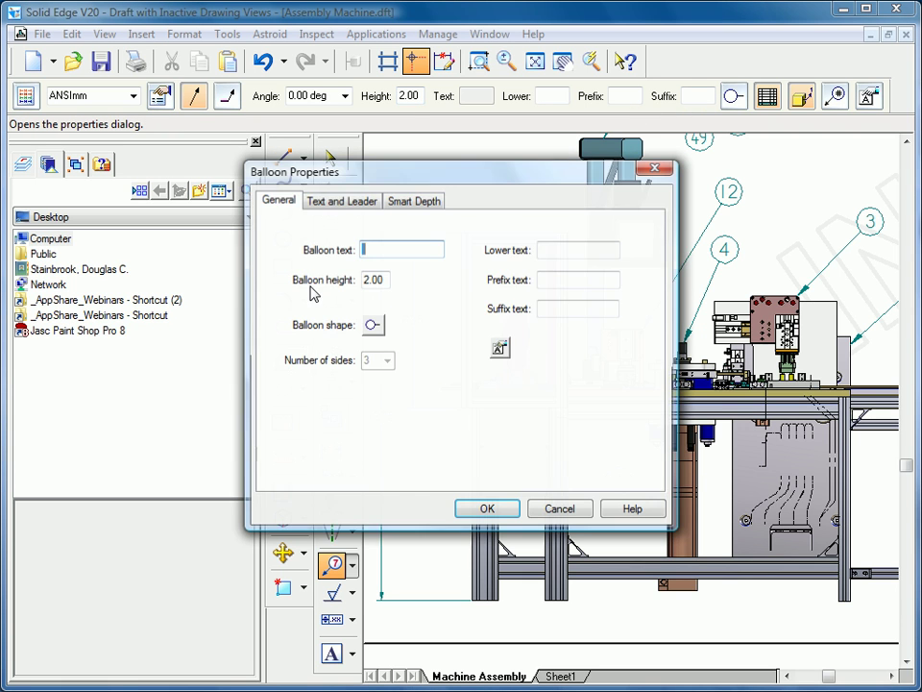
{"action": "left_click", "coordinate": [344, 204]}
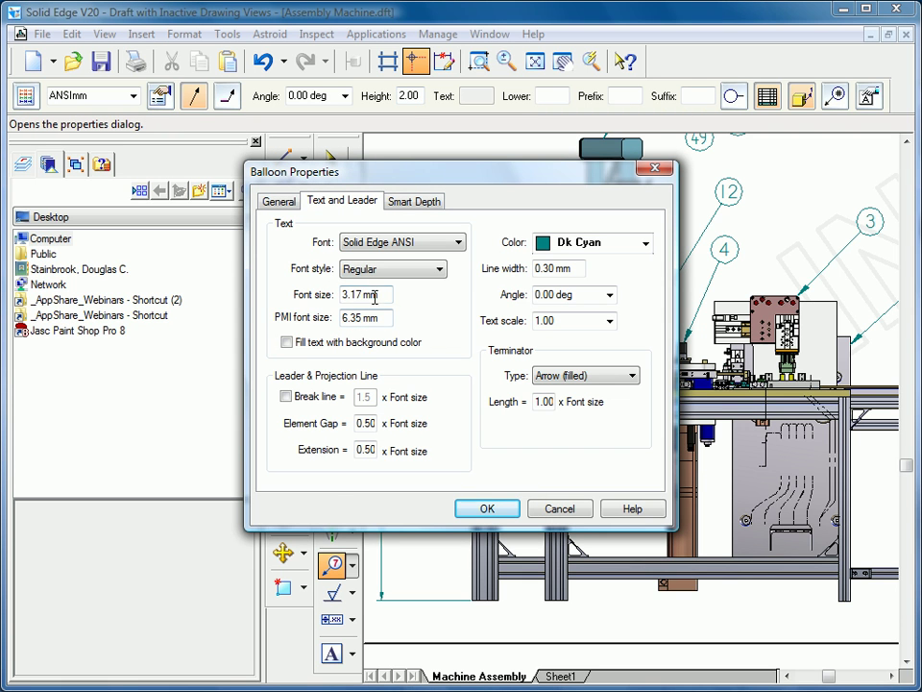
{"action": "left_click_drag", "start_coordinate": [374, 297], "coordinate": [325, 293]}
{"action": "type", "text": "5"}
{"action": "key", "text": "Return"}
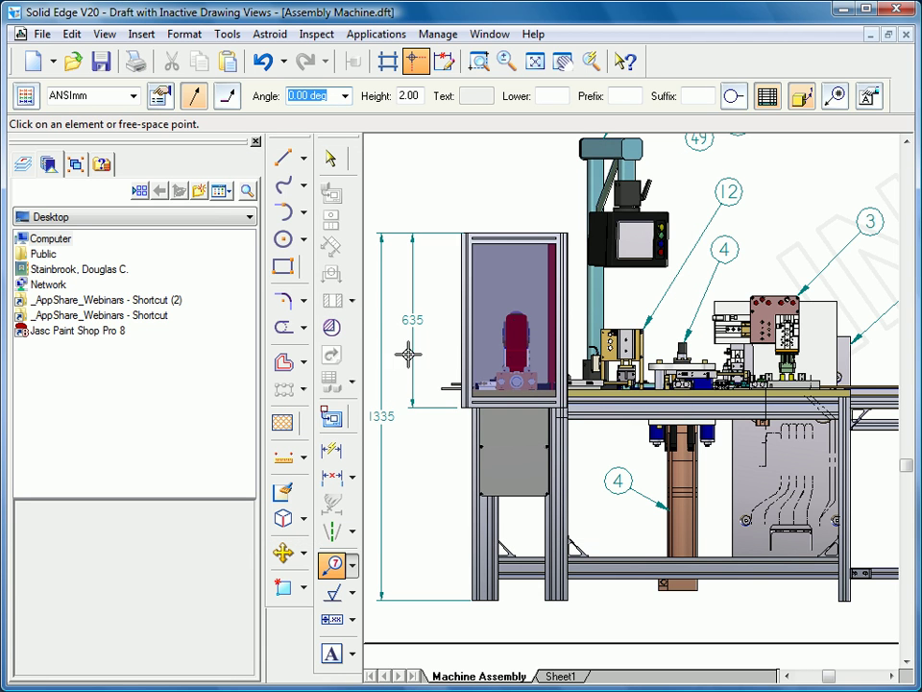
- Place balloons 4 on the column, 3 on the top block, 1 on the enclosure, and 6 on the control panel
{"action": "left_click", "coordinate": [665, 528]}
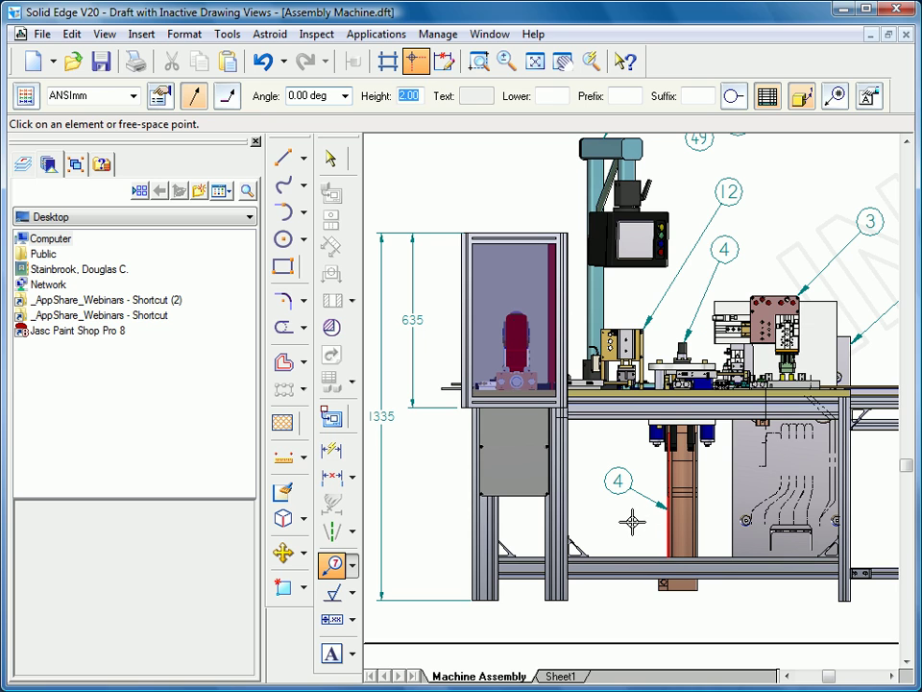
{"action": "left_click", "coordinate": [612, 519]}
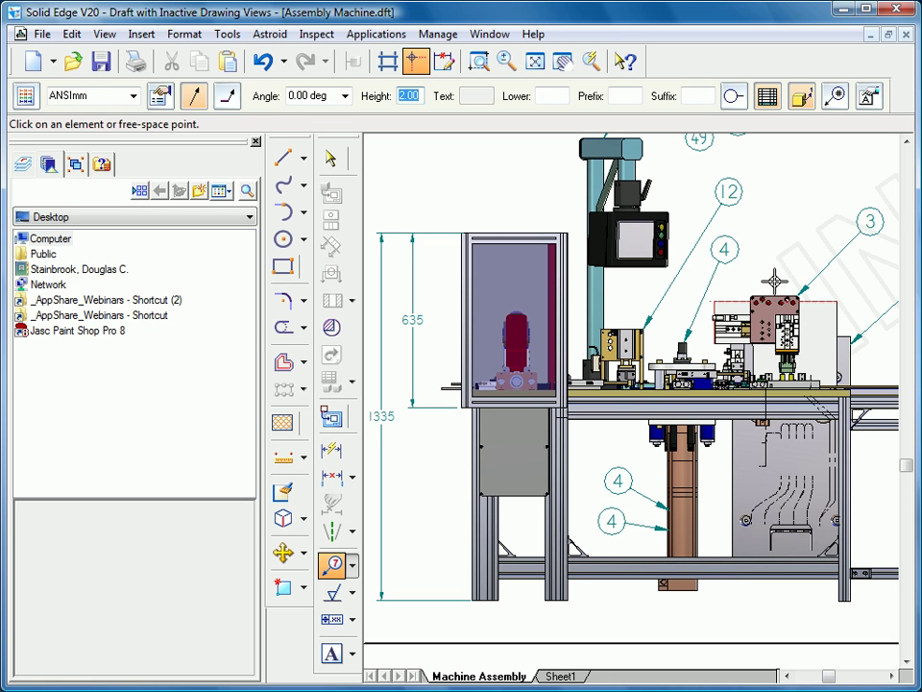
{"action": "left_click", "coordinate": [776, 290]}
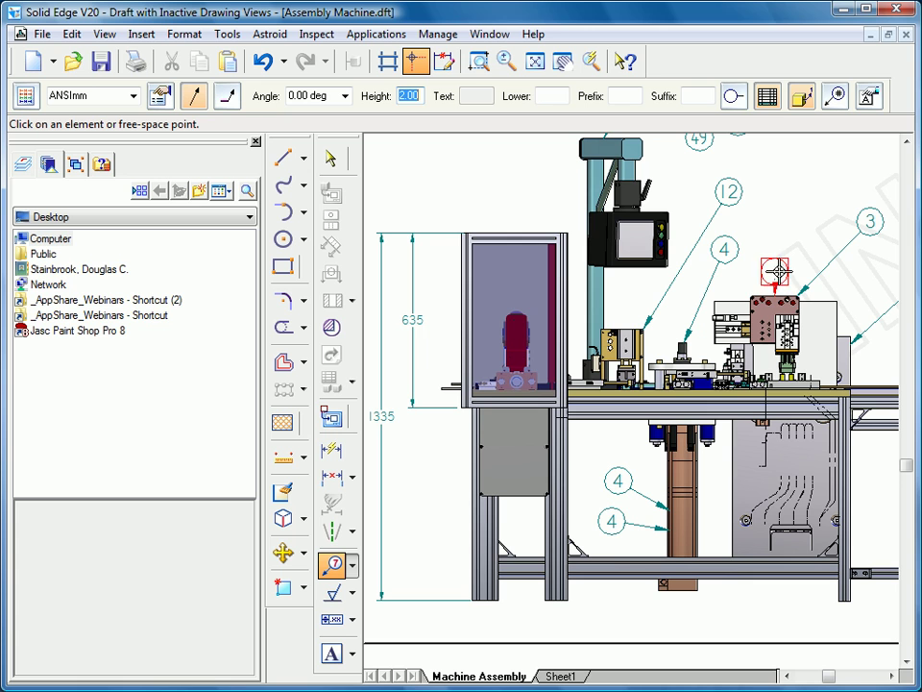
{"action": "left_click", "coordinate": [798, 200]}
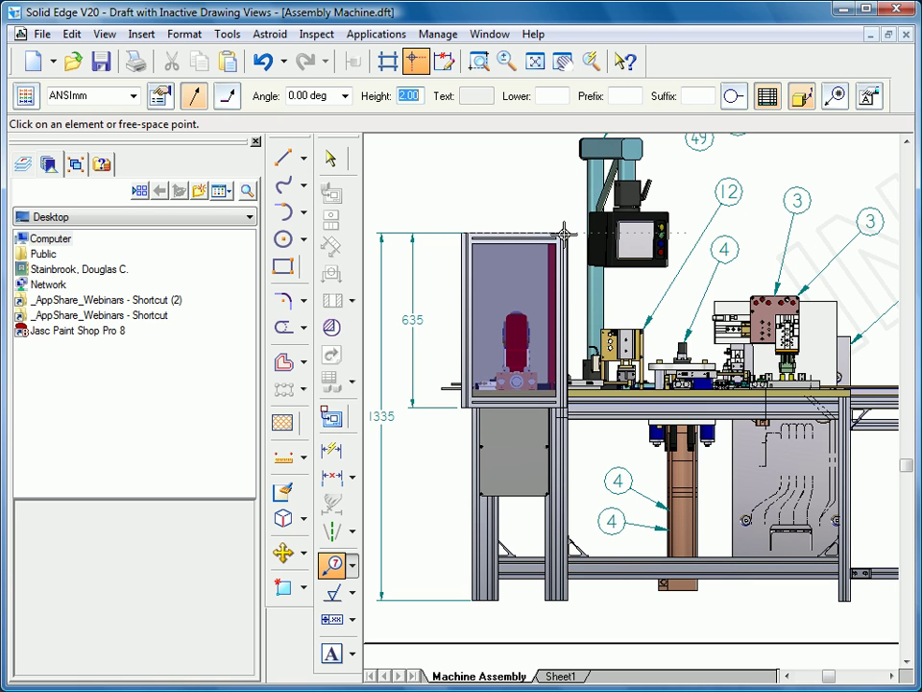
{"action": "left_click", "coordinate": [525, 231]}
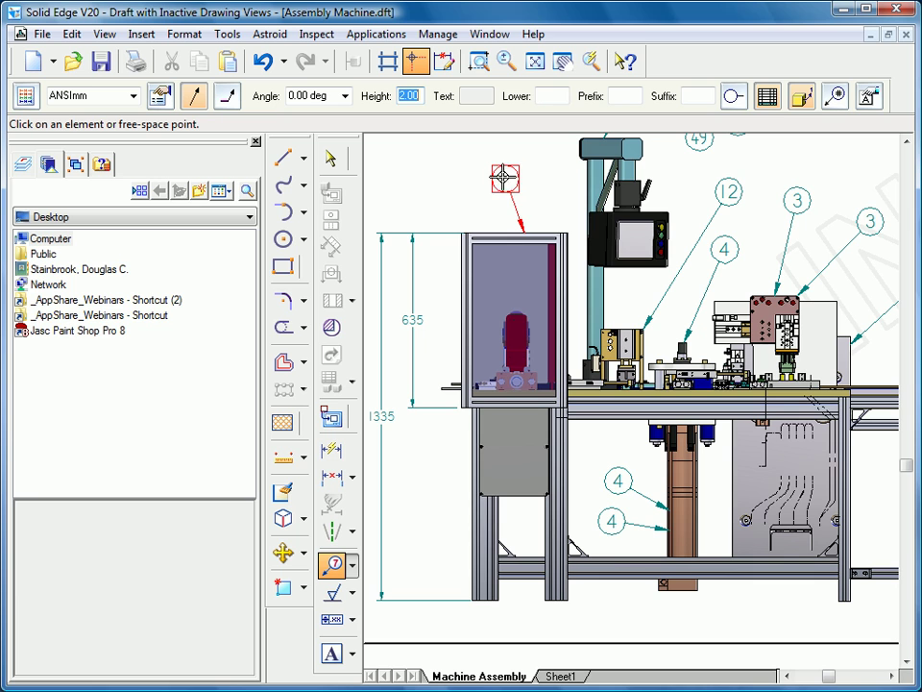
{"action": "left_click", "coordinate": [492, 169]}
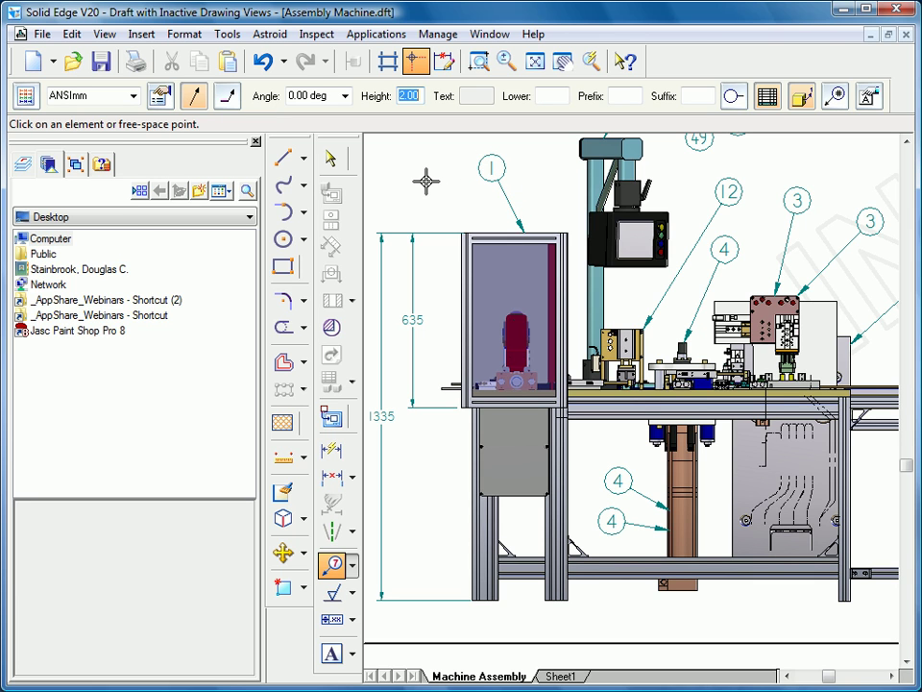
{"action": "left_click", "coordinate": [666, 208]}
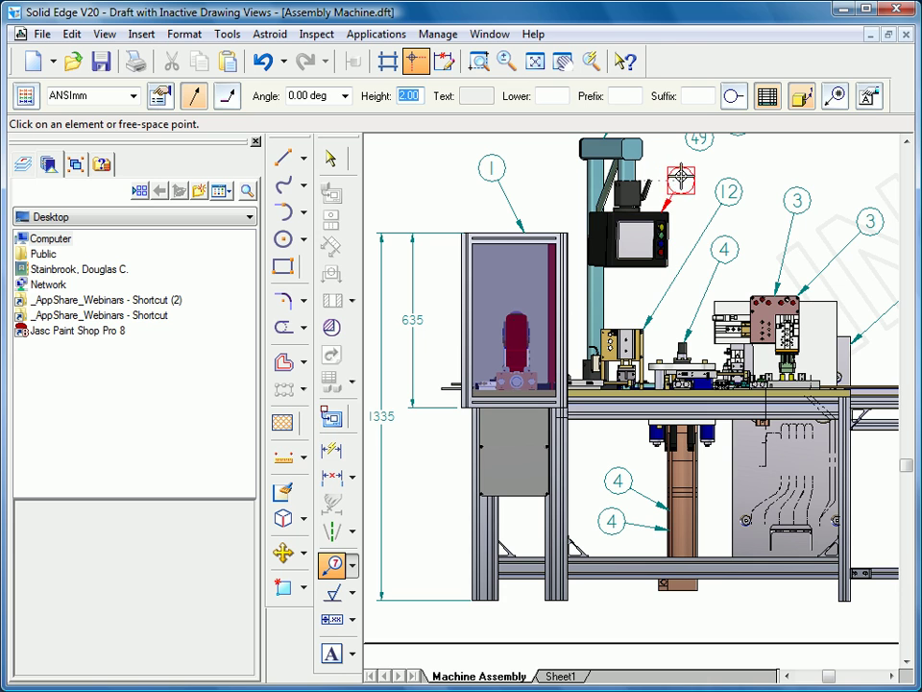
{"action": "left_click", "coordinate": [681, 175]}
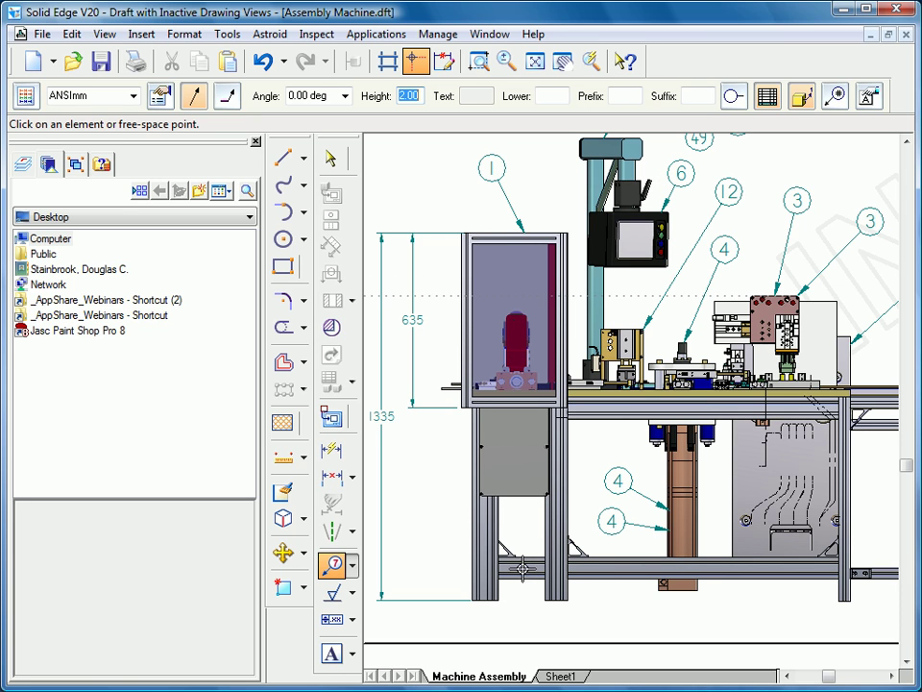
- Switch to Sheet1, pan the isometric die assembly slightly up-left, and start Distance Between
{"action": "left_click", "coordinate": [558, 678]}
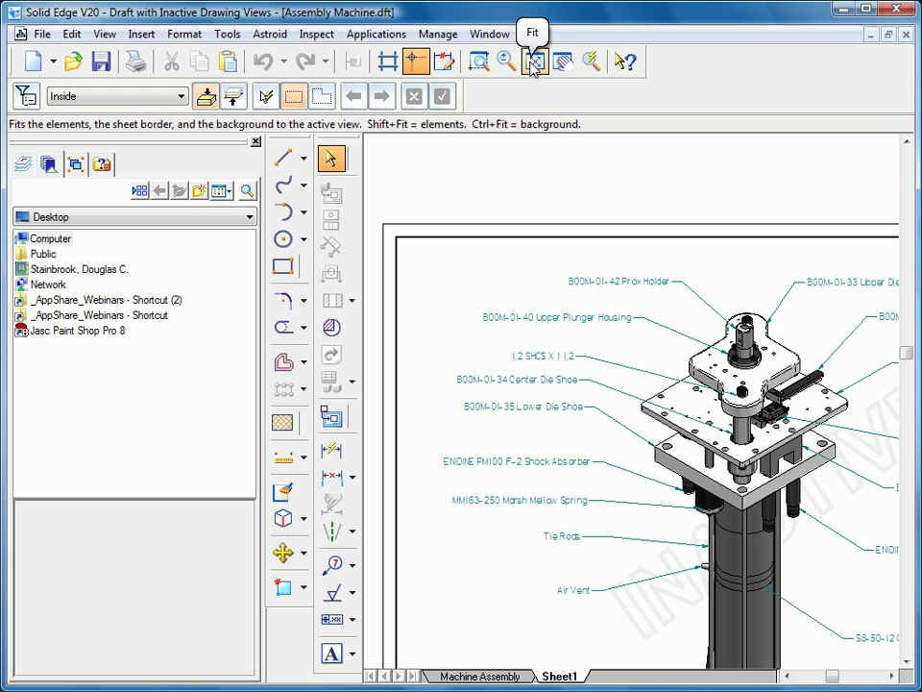
{"action": "left_click", "coordinate": [564, 61]}
{"action": "left_click_drag", "start_coordinate": [720, 396], "coordinate": [657, 352]}
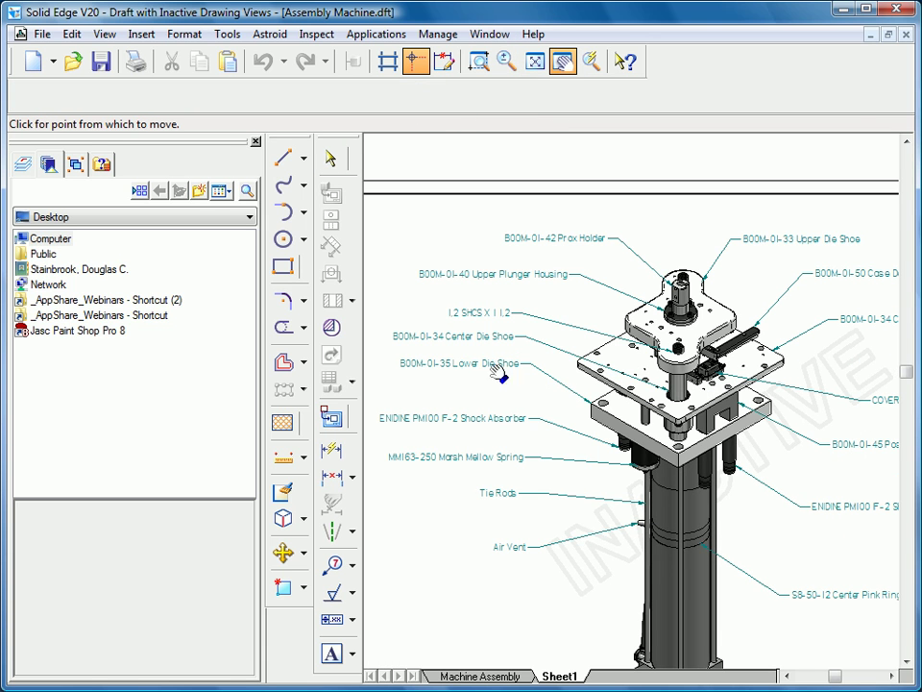
{"action": "left_click", "coordinate": [330, 160]}
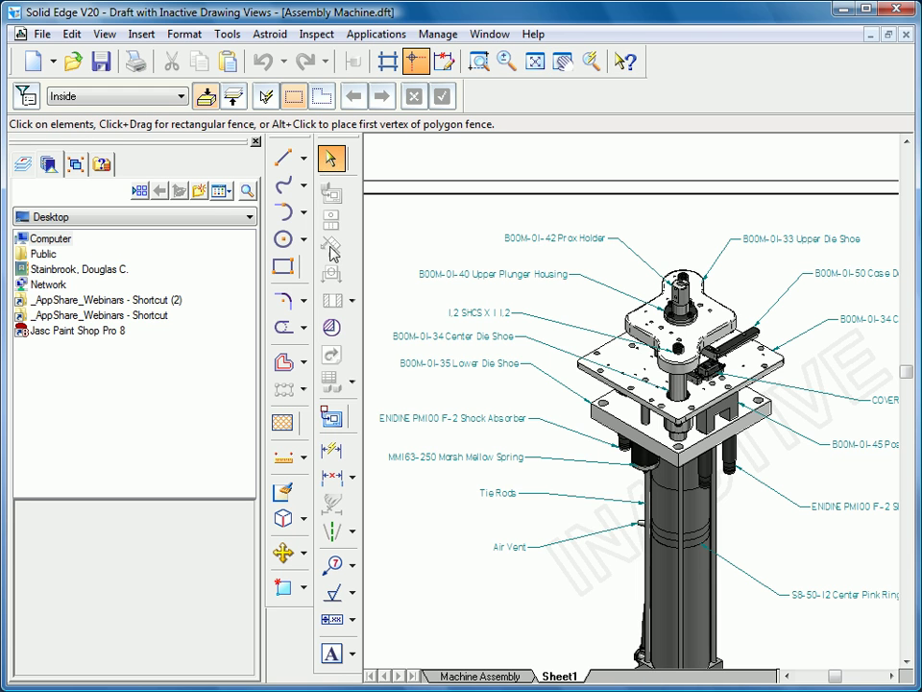
{"action": "left_click", "coordinate": [332, 448]}
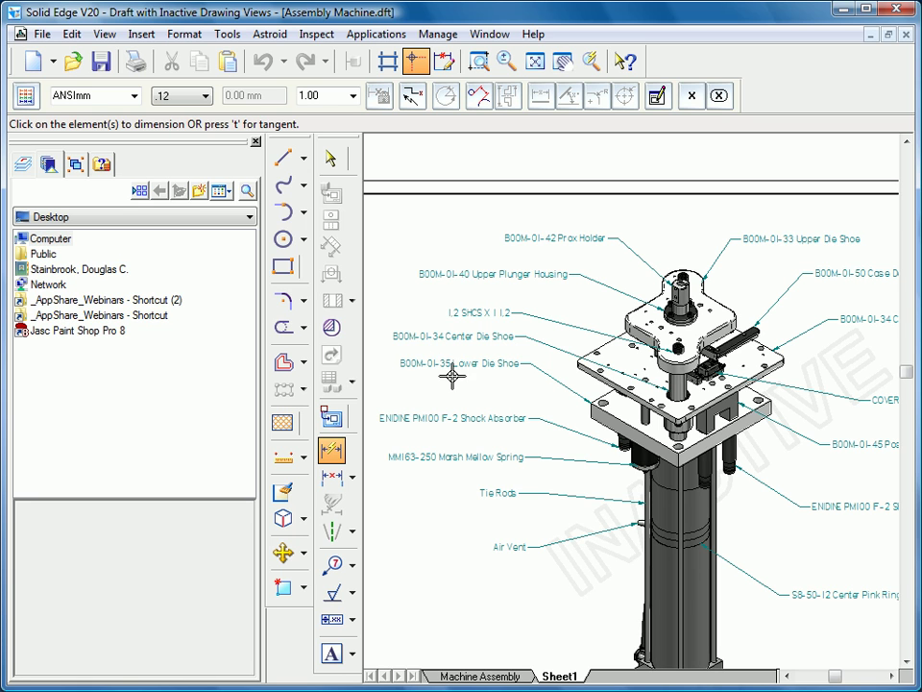
- Acknowledge the Inactive Mode warning and activate the drawing views from the Applications menu
{"action": "left_click", "coordinate": [601, 428]}
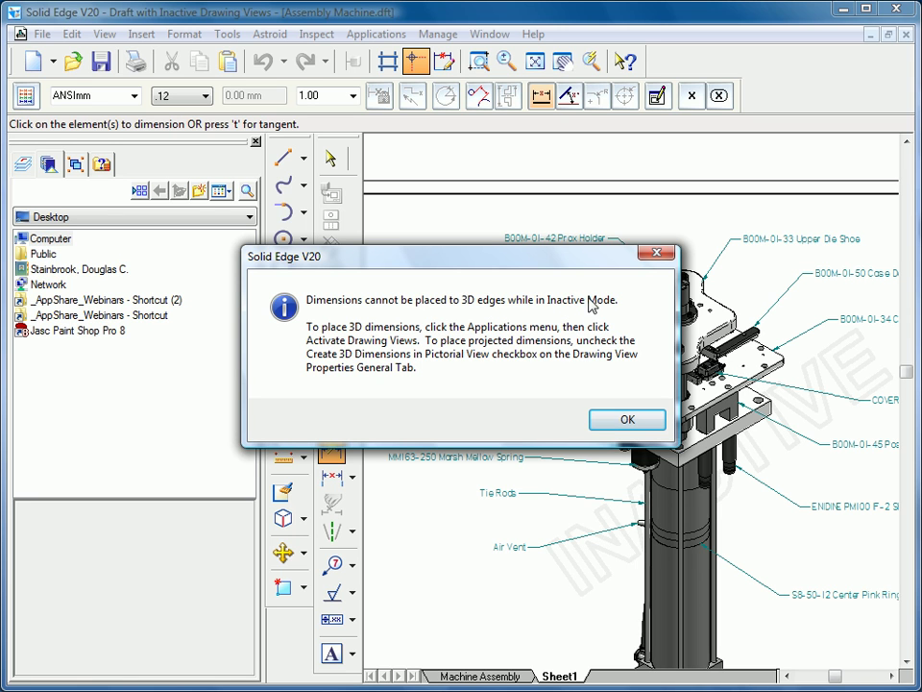
{"action": "left_click", "coordinate": [626, 421]}
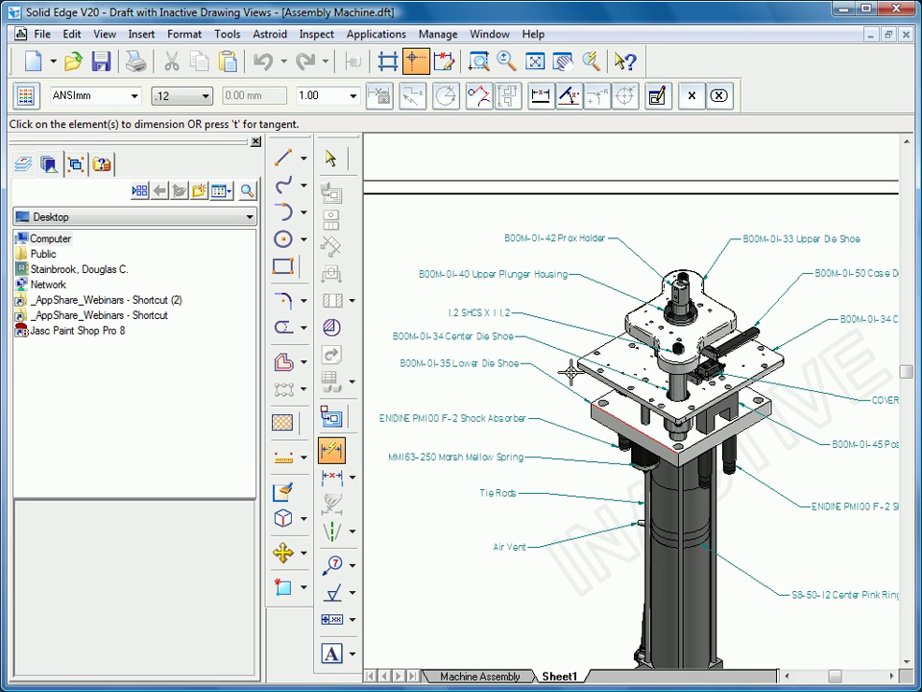
{"action": "left_click", "coordinate": [375, 35]}
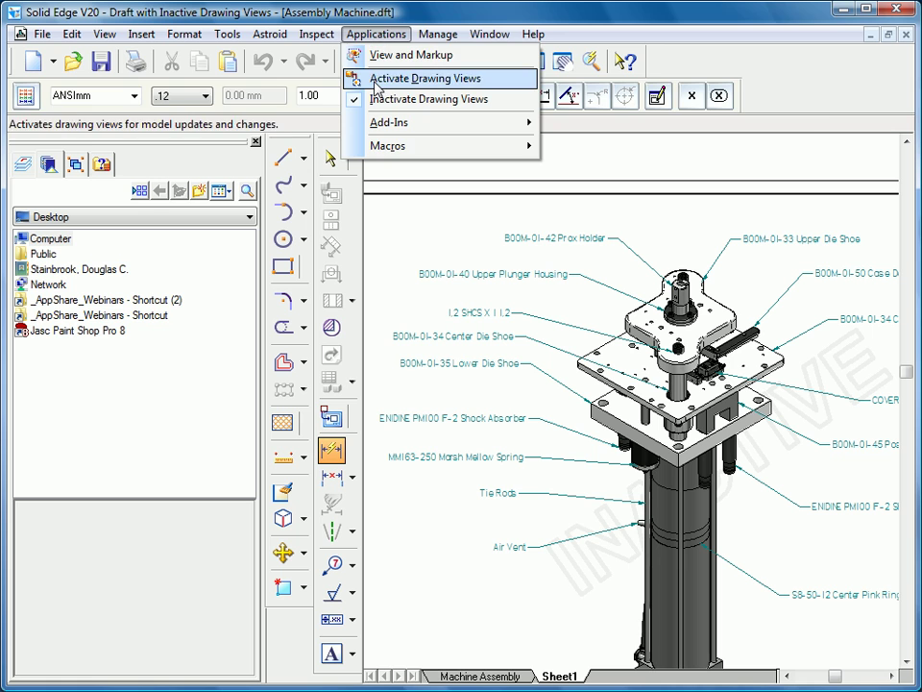
{"action": "left_click", "coordinate": [353, 78]}
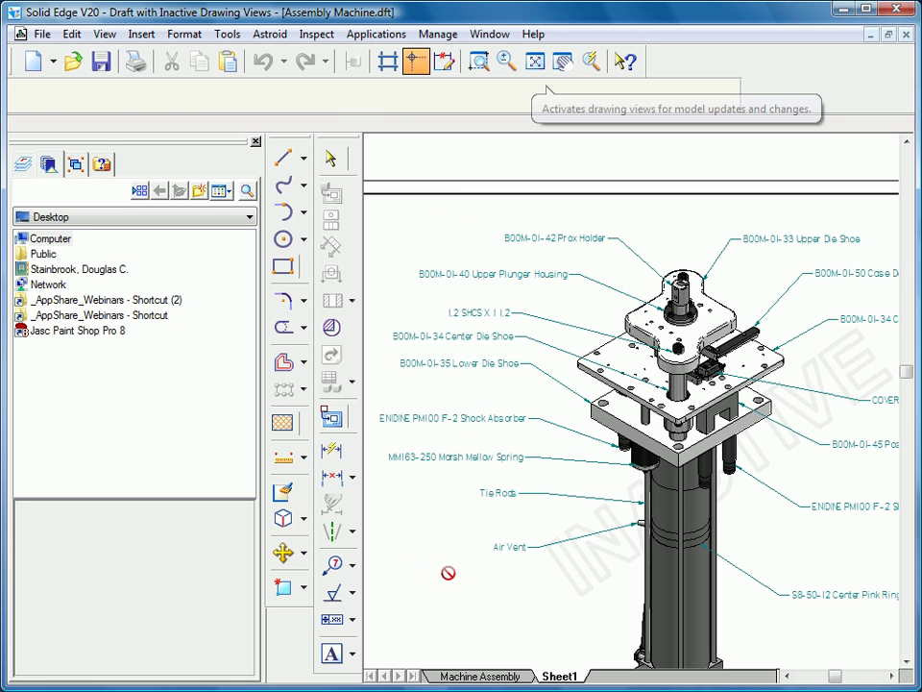
{"action": "left_click", "coordinate": [599, 589]}
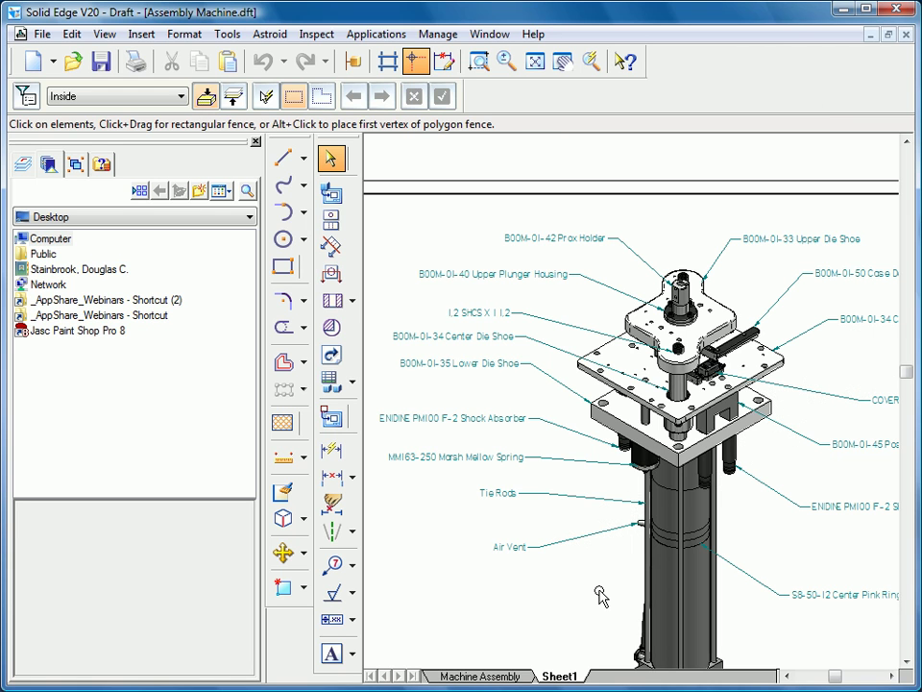
- Place 228.60 mm and 241.30 mm Distance Between dimensions on the die shoe edges
{"action": "left_click", "coordinate": [336, 449]}
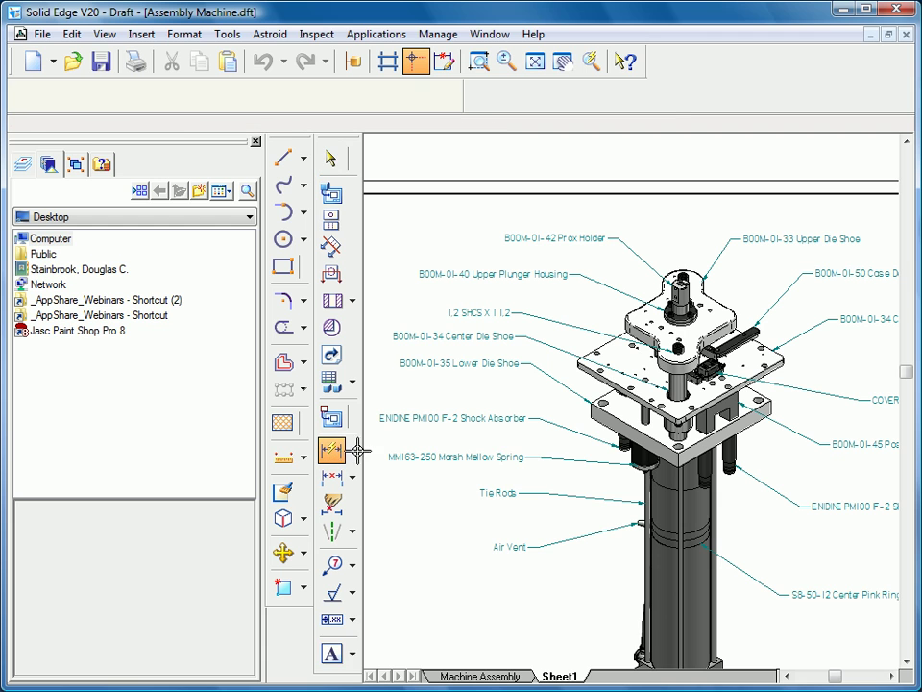
{"action": "left_click", "coordinate": [600, 434]}
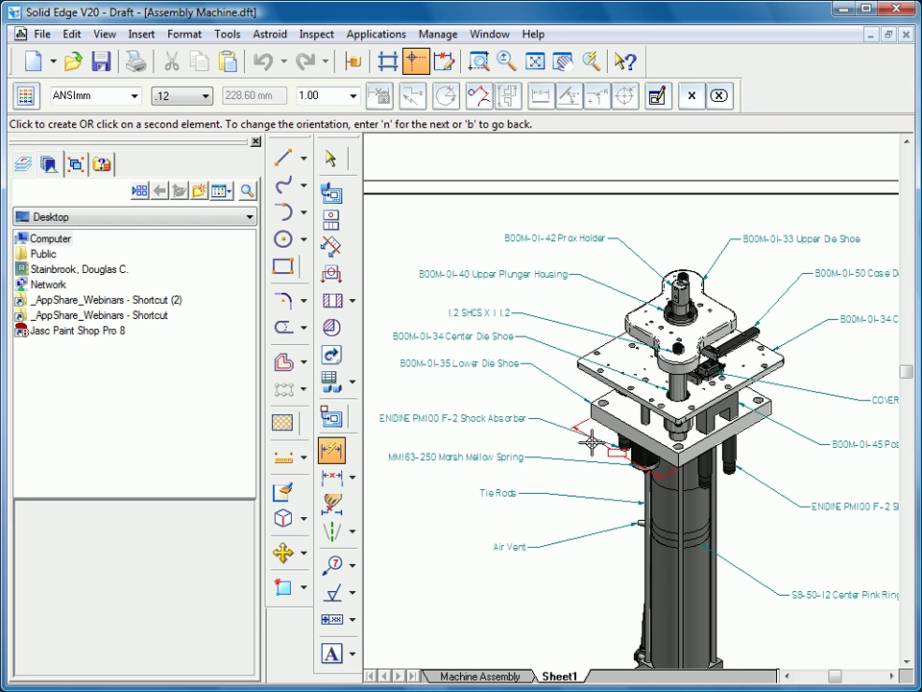
{"action": "left_click", "coordinate": [603, 452]}
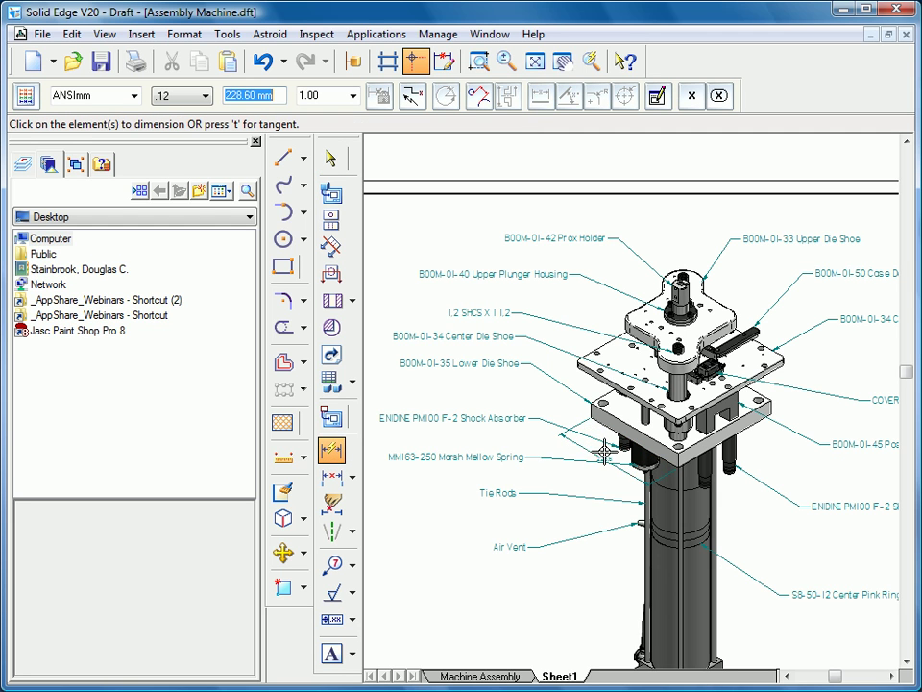
{"action": "left_click", "coordinate": [752, 430]}
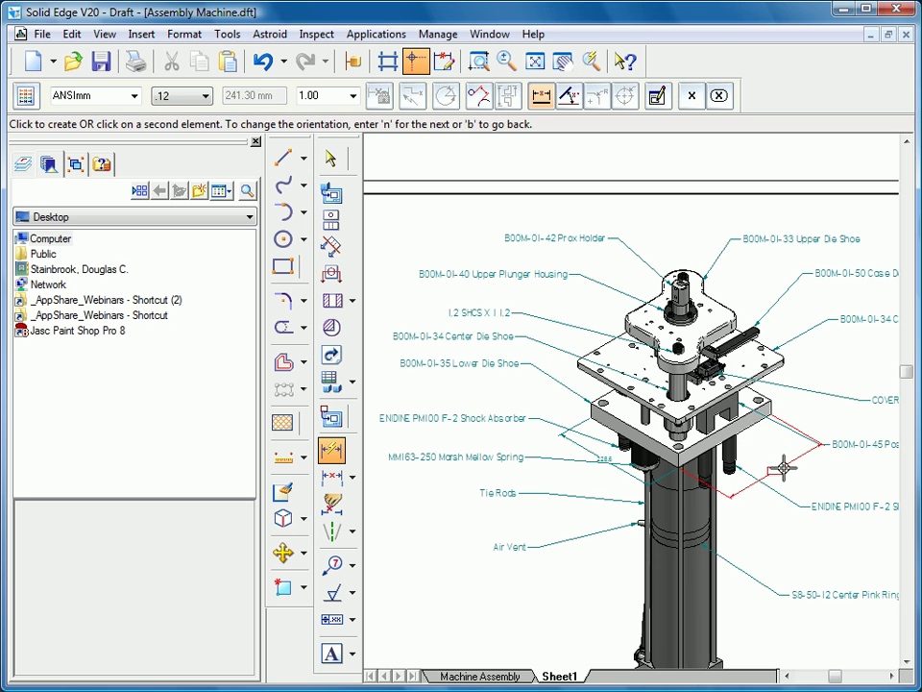
{"action": "left_click", "coordinate": [778, 480]}
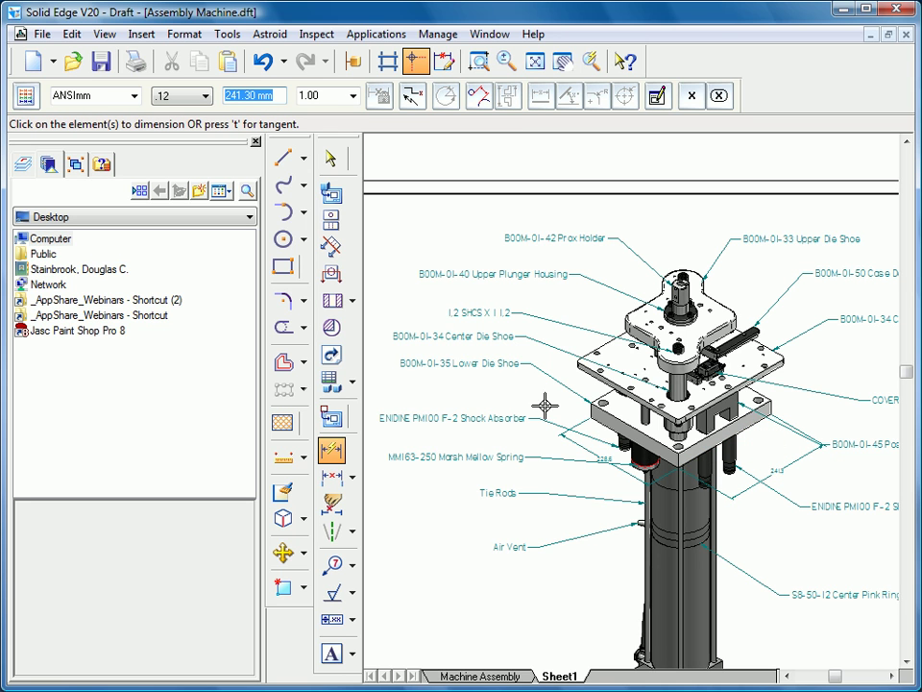
{"action": "left_click", "coordinate": [330, 158]}
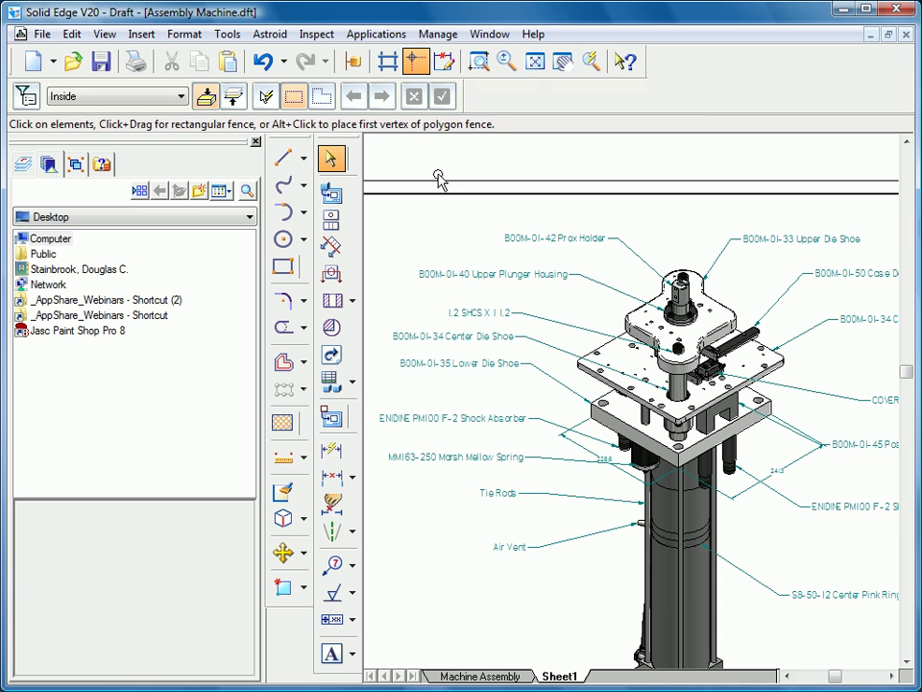
- Inactivate the drawing views, fit Sheet1, then switch to Machine Assembly and fit it
{"action": "left_click", "coordinate": [366, 35]}
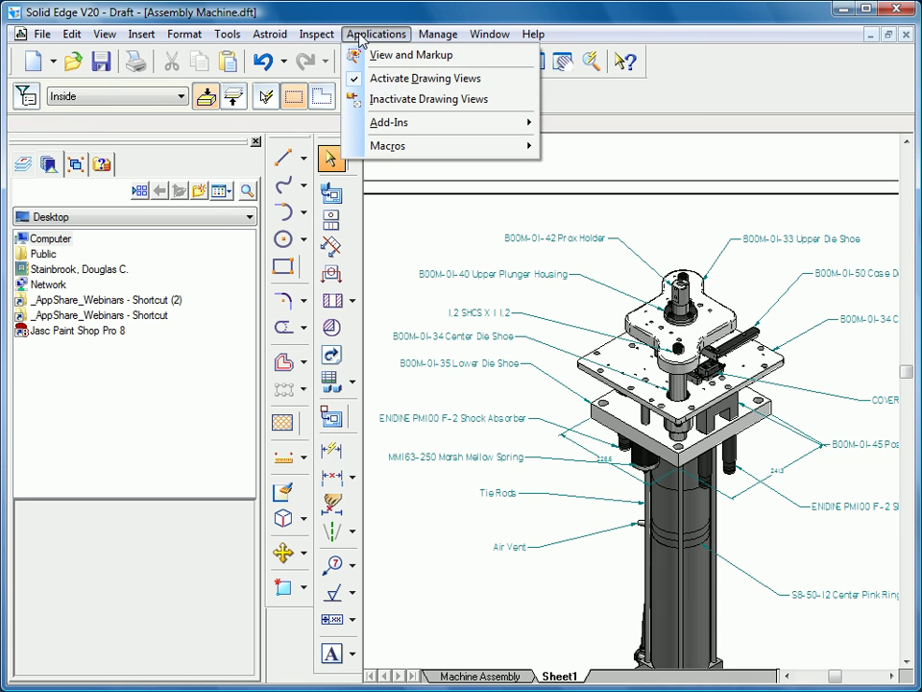
{"action": "left_click", "coordinate": [380, 100]}
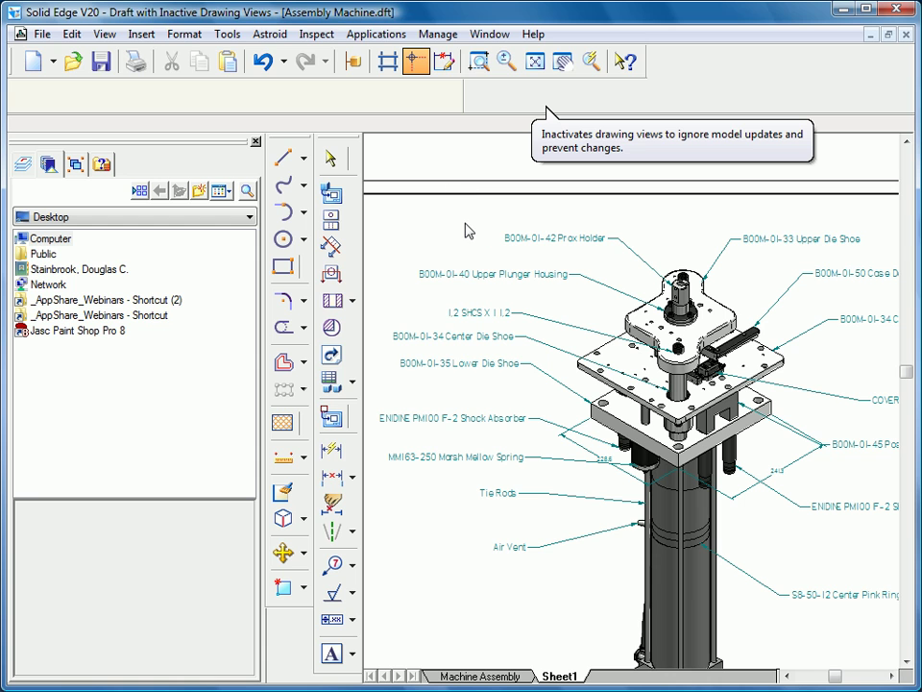
{"action": "left_click", "coordinate": [536, 63]}
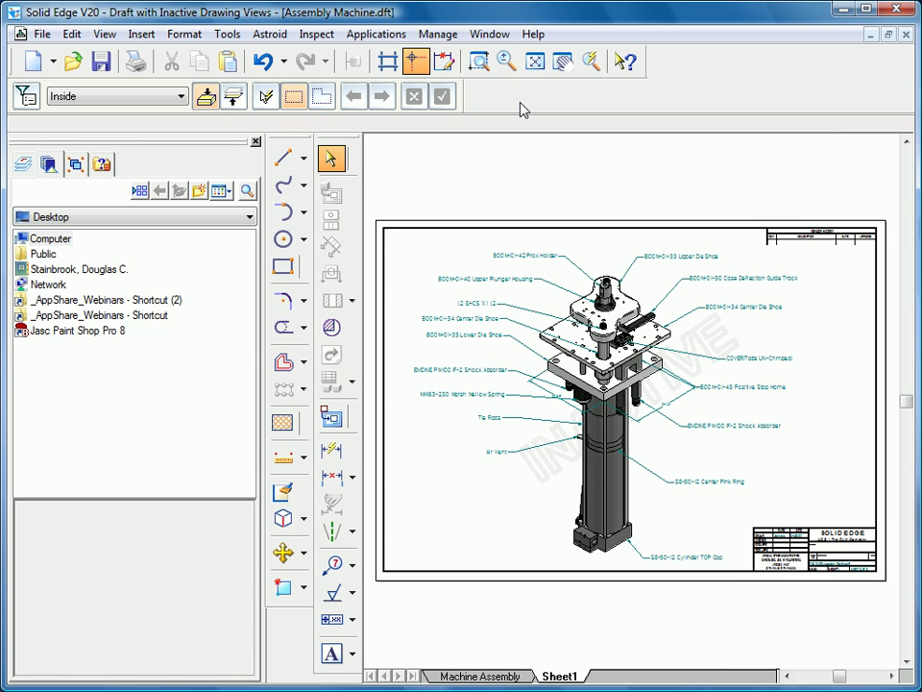
{"action": "left_click", "coordinate": [488, 676]}
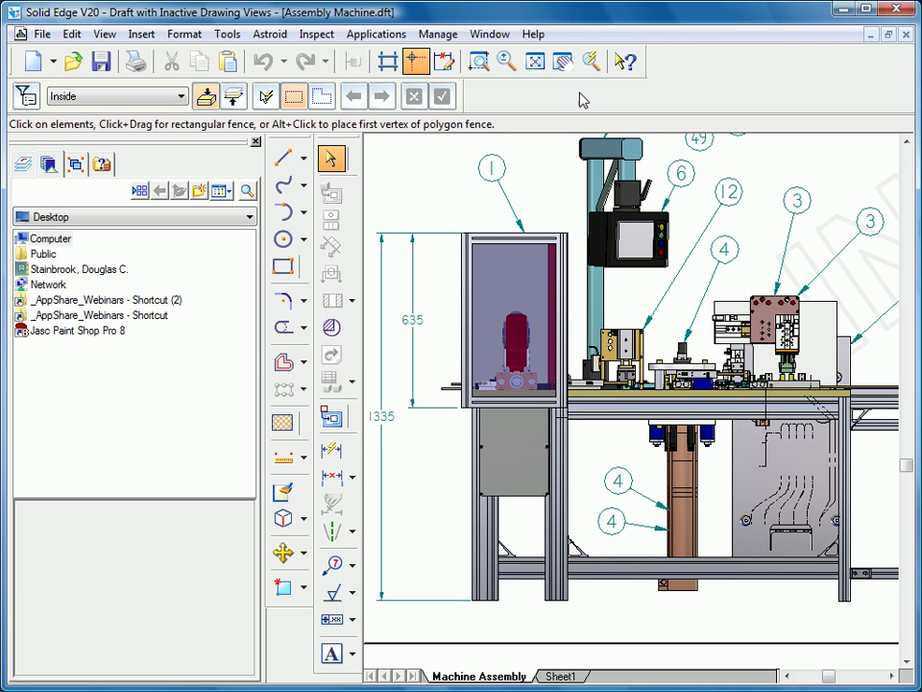
{"action": "left_click", "coordinate": [535, 61]}
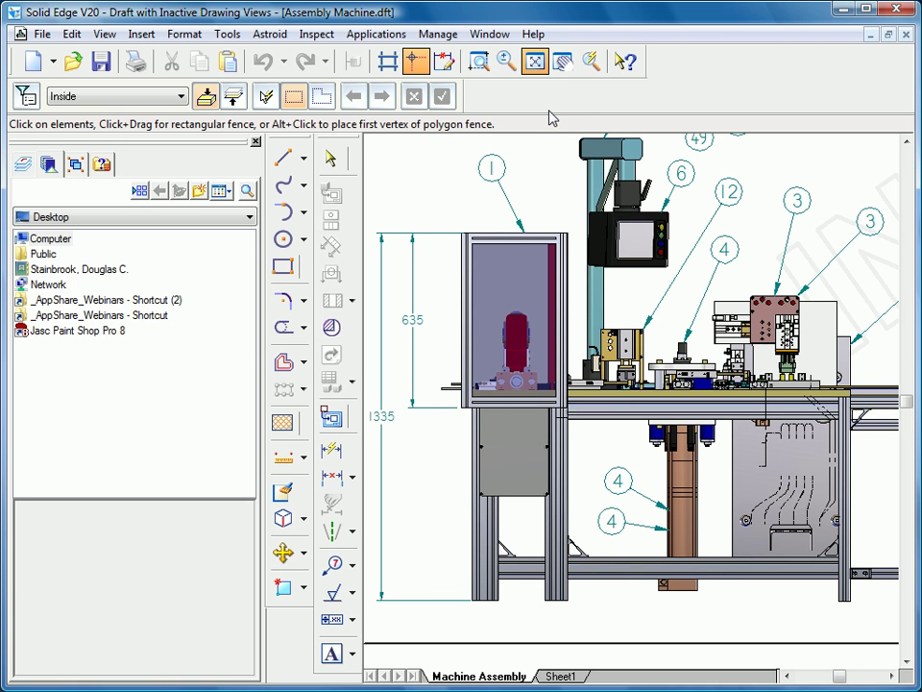